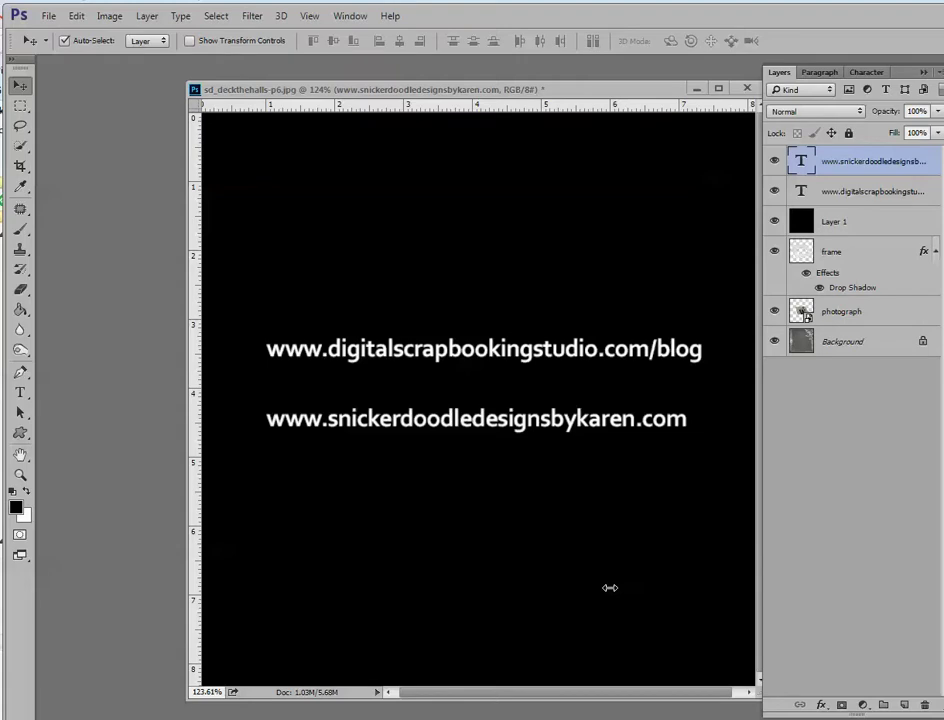
Step: Hide the two website text layers and the black Layer 1
click(774, 191)
click(774, 221)
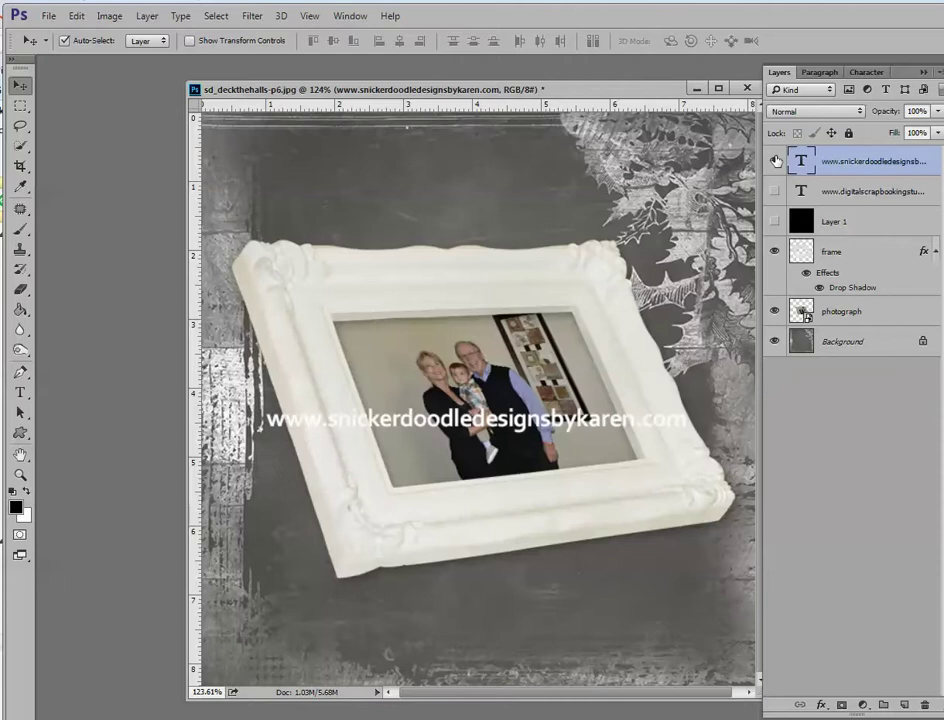
click(775, 161)
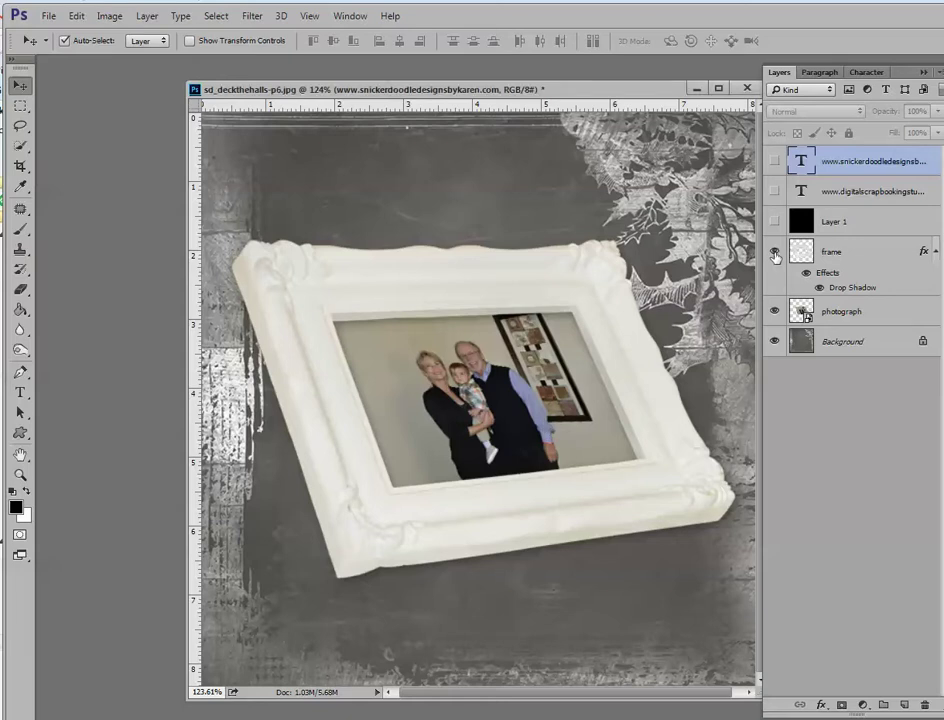
Step: Hide the frame layer temporarily to examine the distorted photograph beneath it, and show the frame again
click(775, 256)
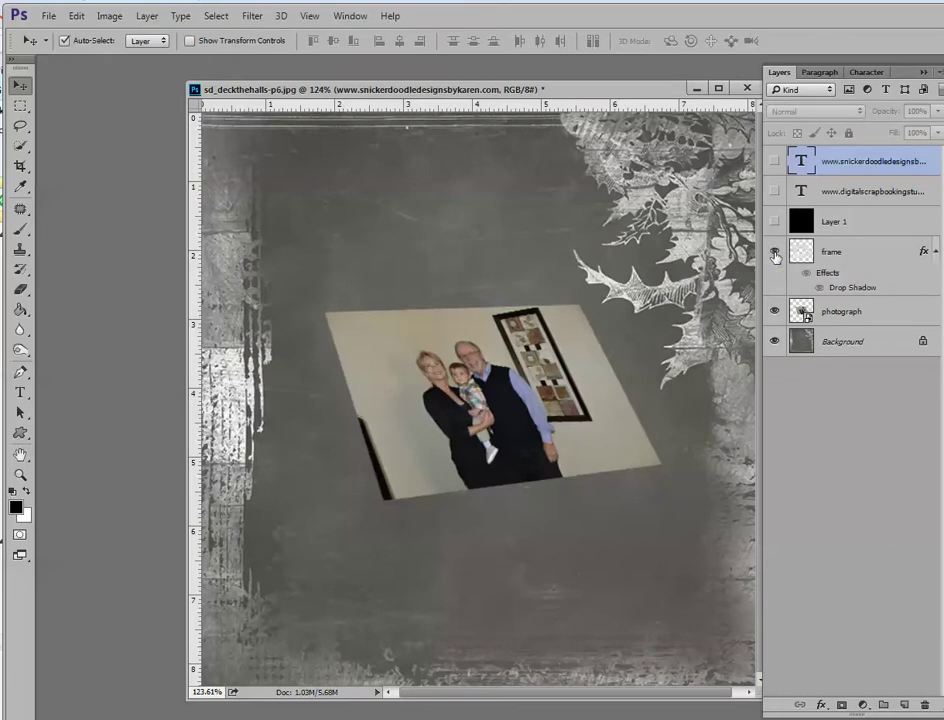
click(775, 256)
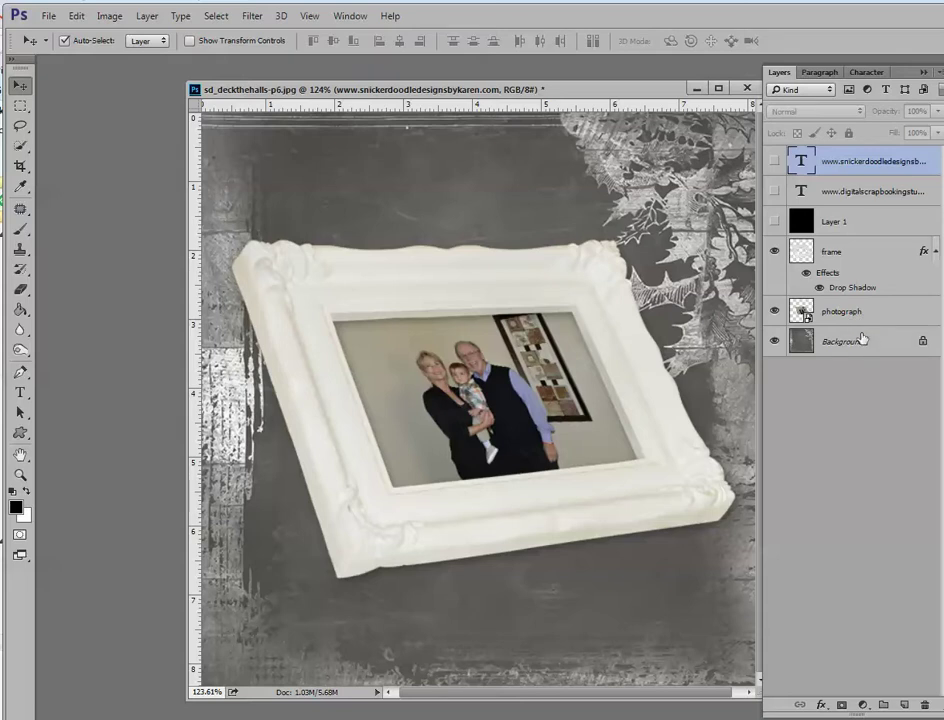
click(48, 15)
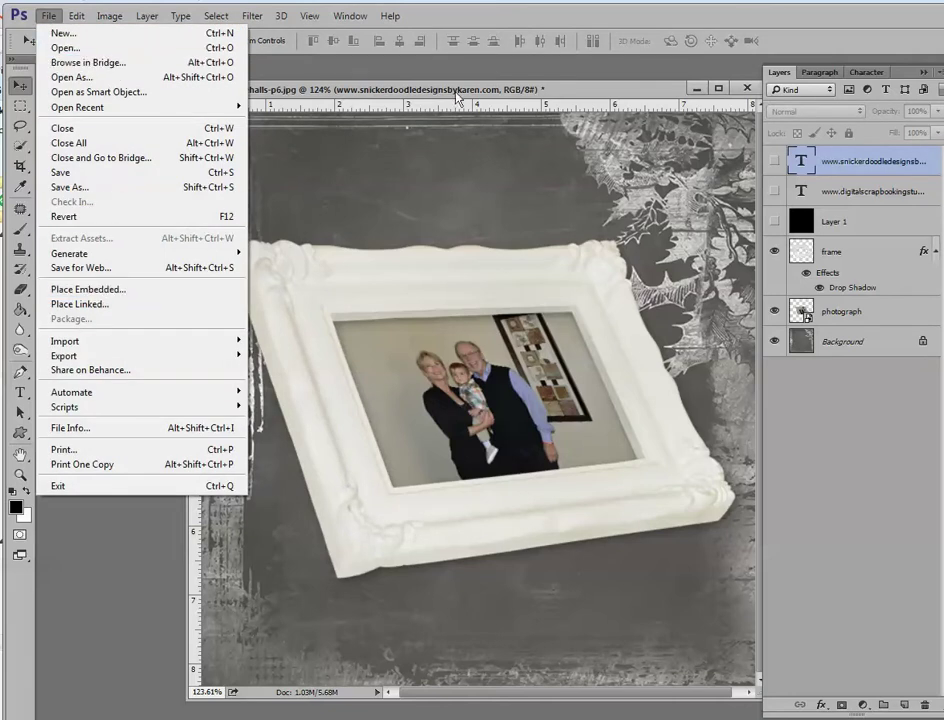
click(458, 65)
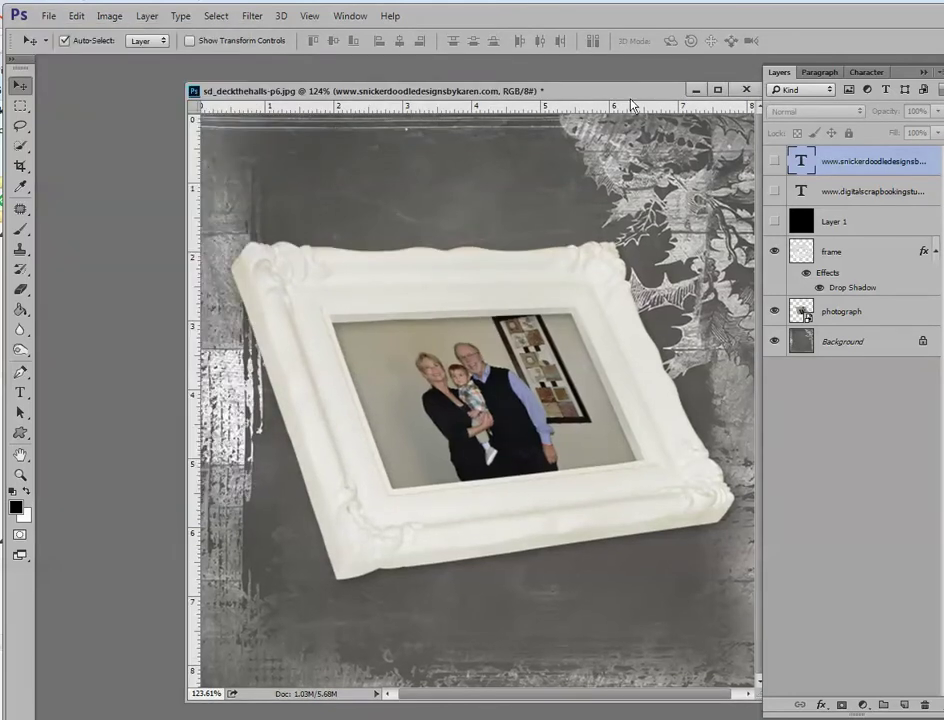
Step: Select the photograph layer, look over its smart object commands, and compare the photo with the frame hidden and shown
right_click(869, 317)
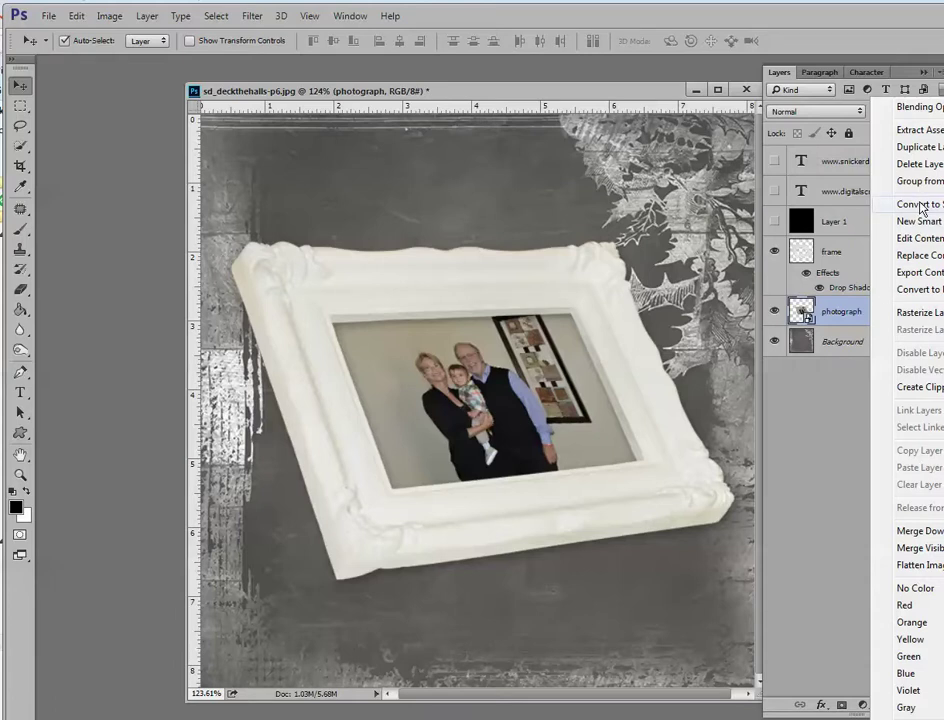
click(846, 319)
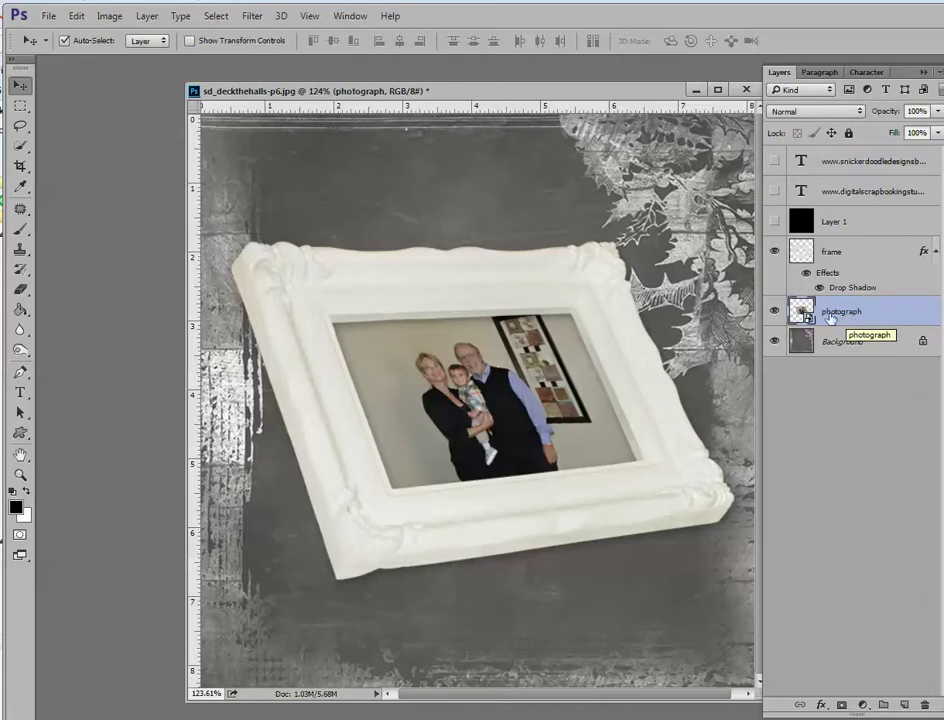
click(775, 253)
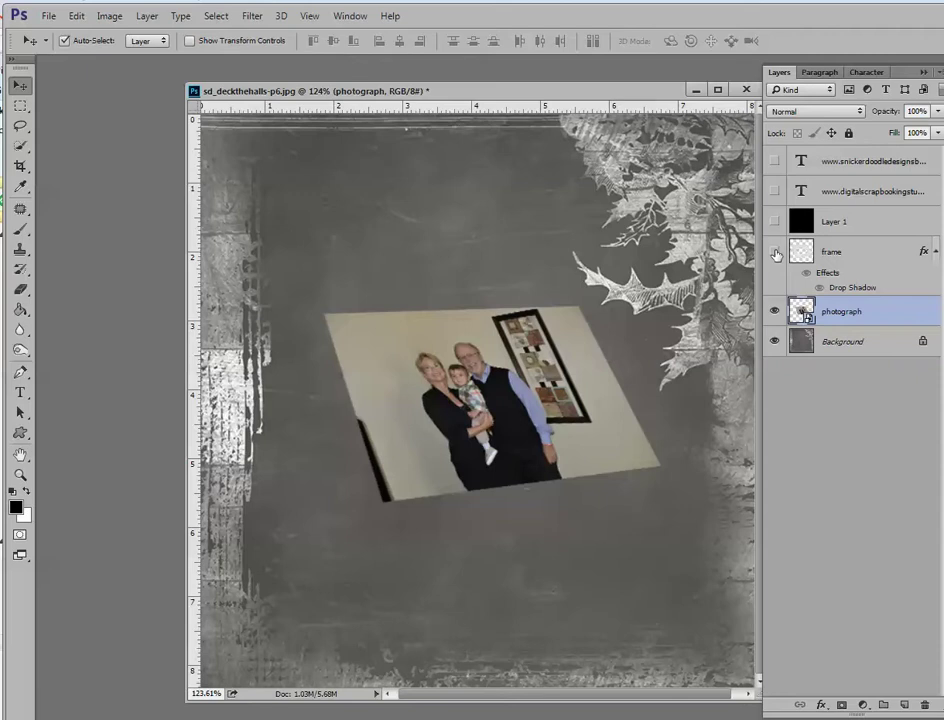
click(776, 253)
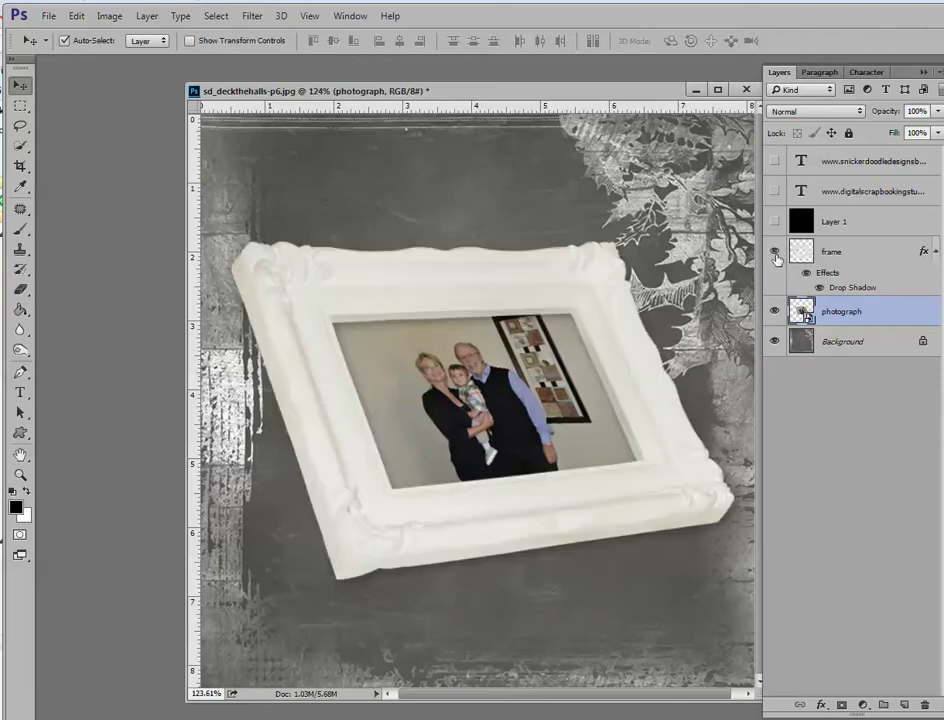
Step: Open the photograph smart object's contents and place the _Riley image in it as a linked file at its default size
double_click(802, 311)
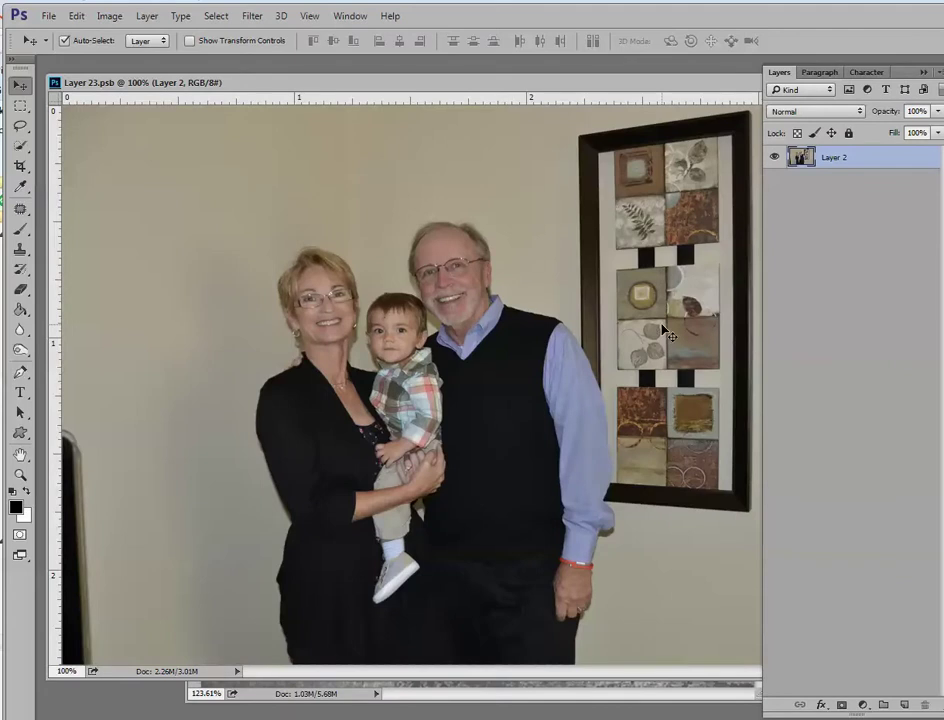
click(49, 17)
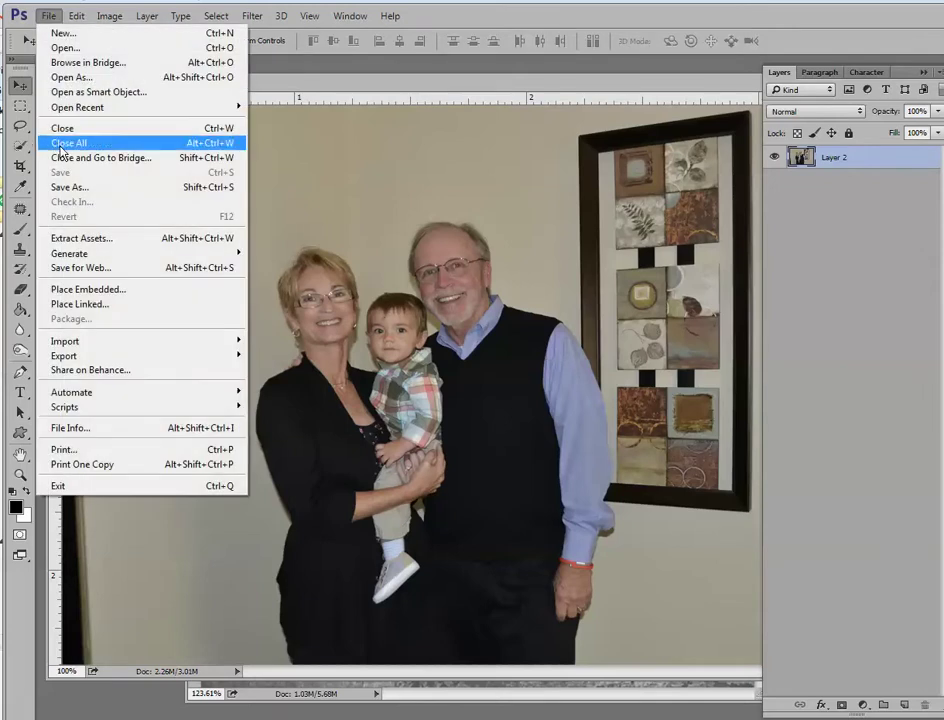
click(90, 304)
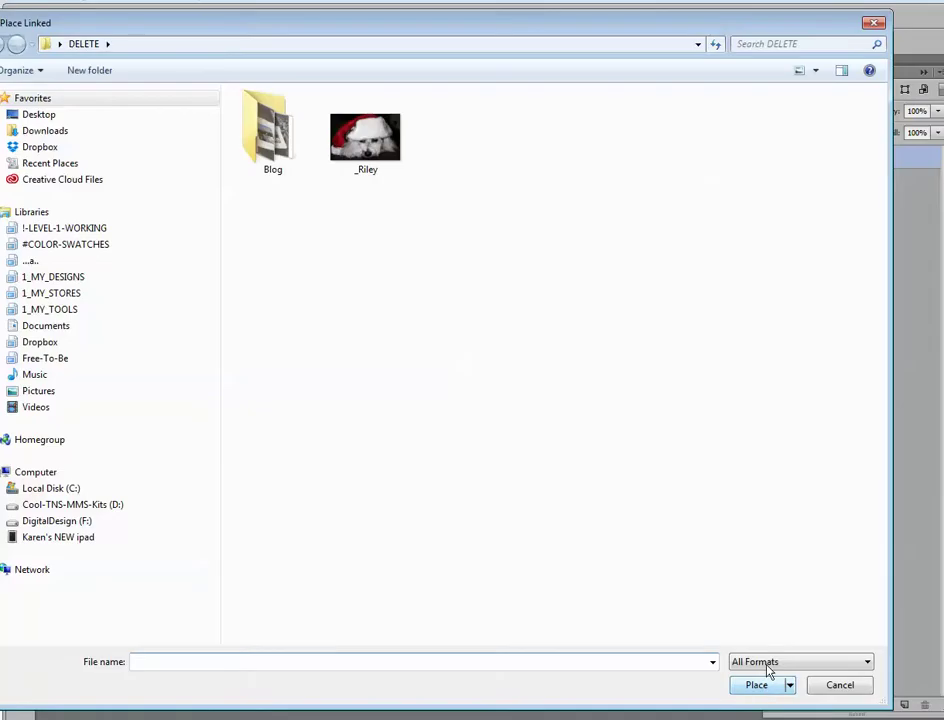
click(352, 143)
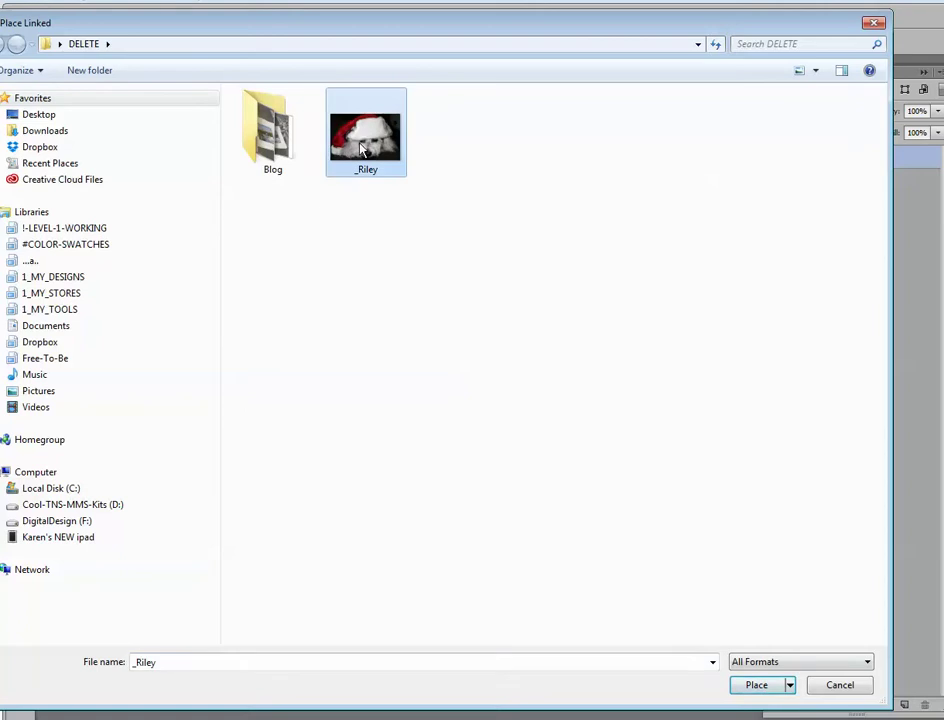
click(756, 686)
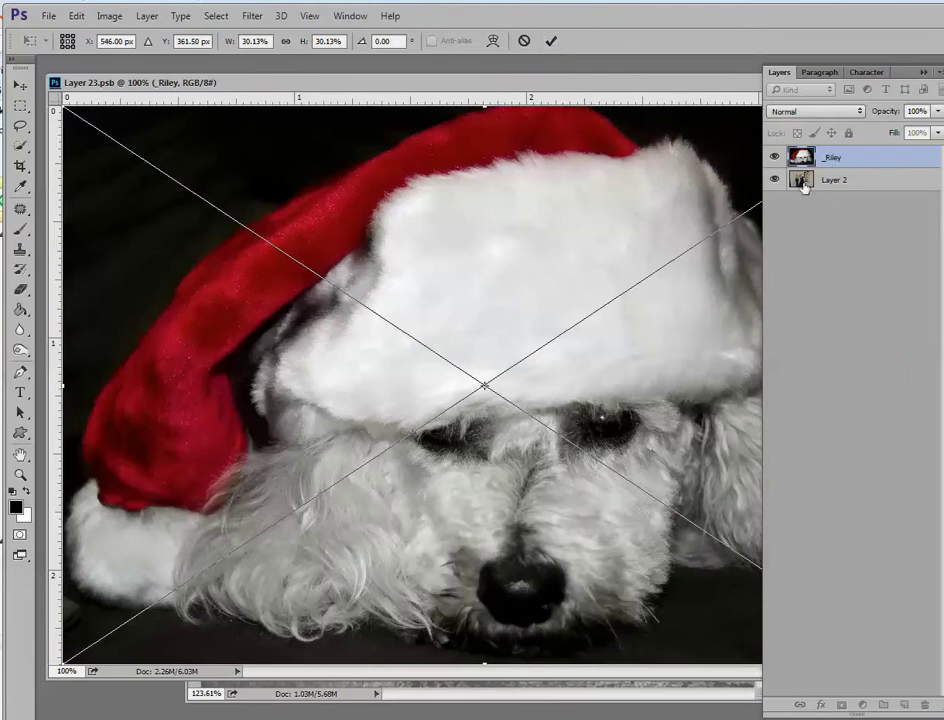
click(551, 40)
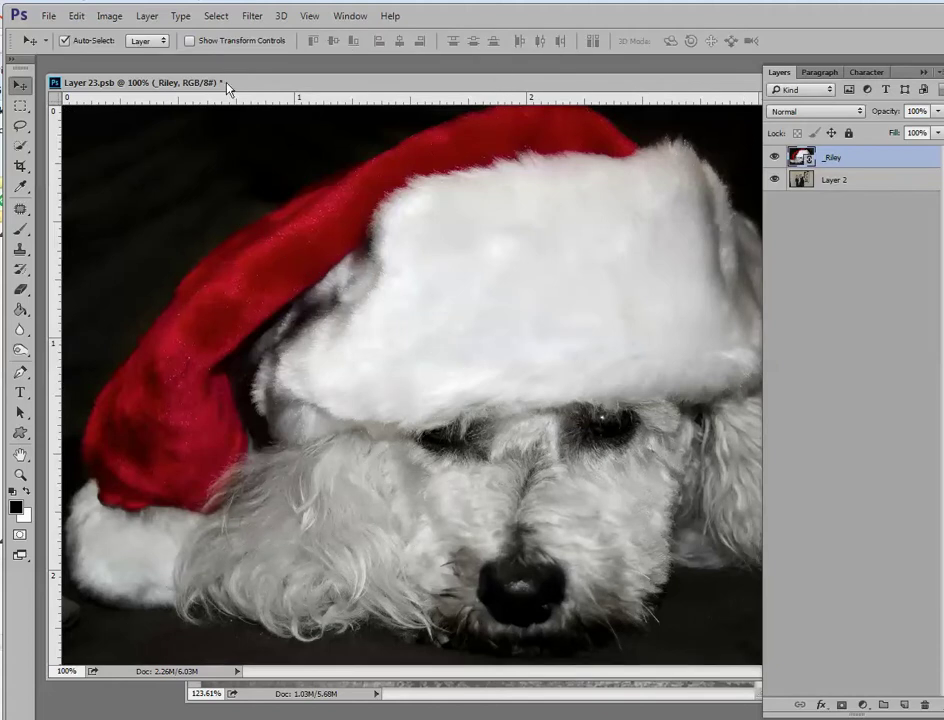
Step: Zoom the Layer 23.psb document out to about 65% and arrange its window beside the framed layout so both are visible
drag(55, 82, 580, 399)
key(ctrl+minus)
drag(436, 97, 347, 89)
drag(702, 399, 556, 248)
drag(397, 239, 538, 369)
scroll(613, 421, down, 1)
drag(612, 358, 572, 208)
drag(683, 204, 700, 212)
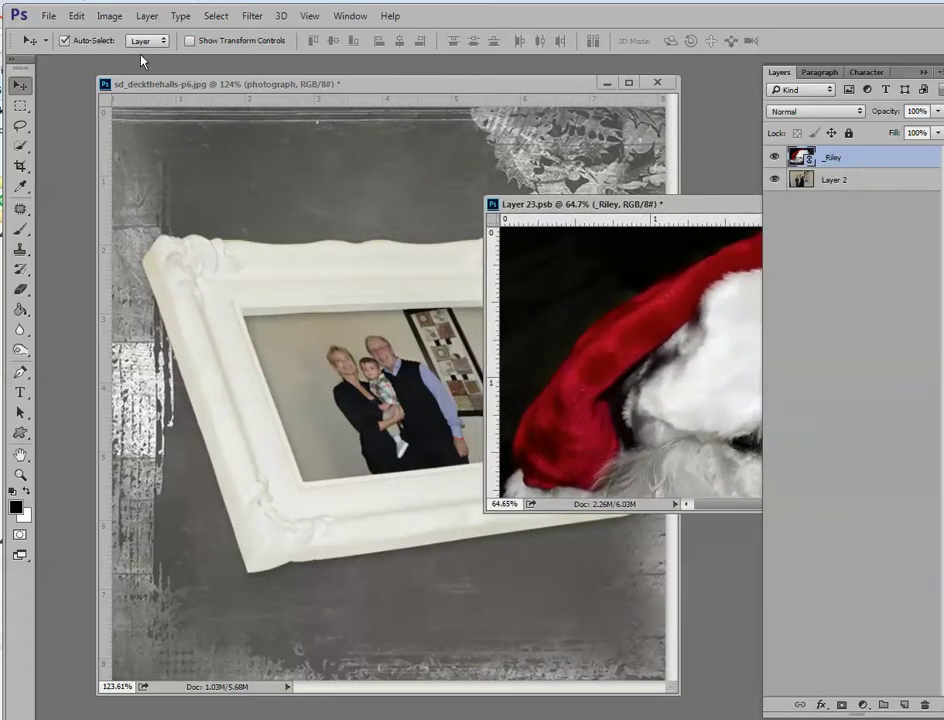
Step: Save the Layer 23.psb smart object contents, move its window off the frame, and bring the sd_deckthehalls-p6.jpg layout to the front
click(47, 16)
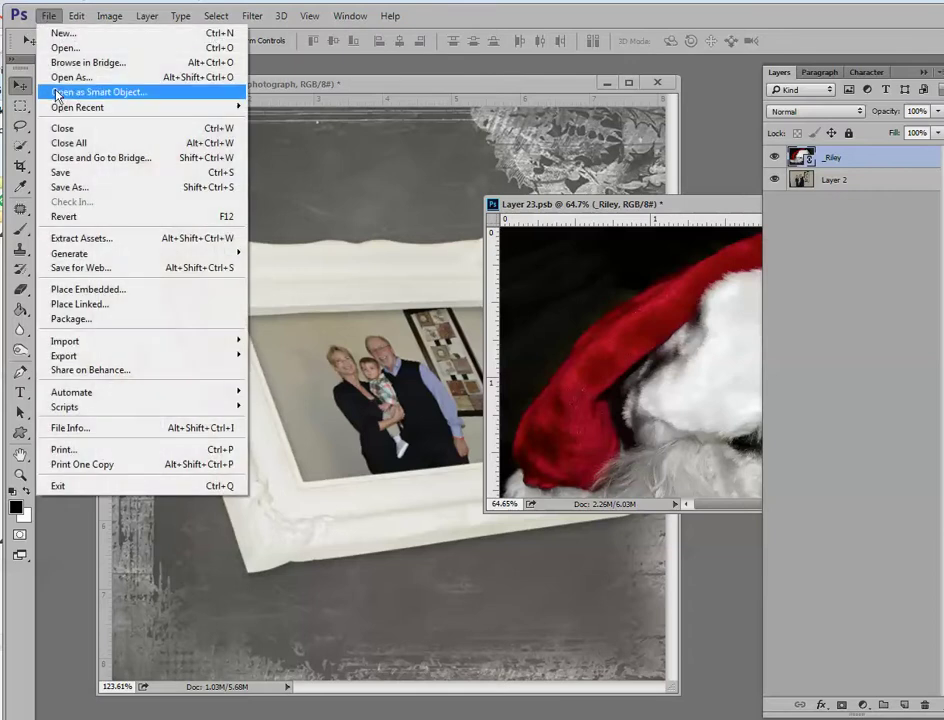
click(66, 172)
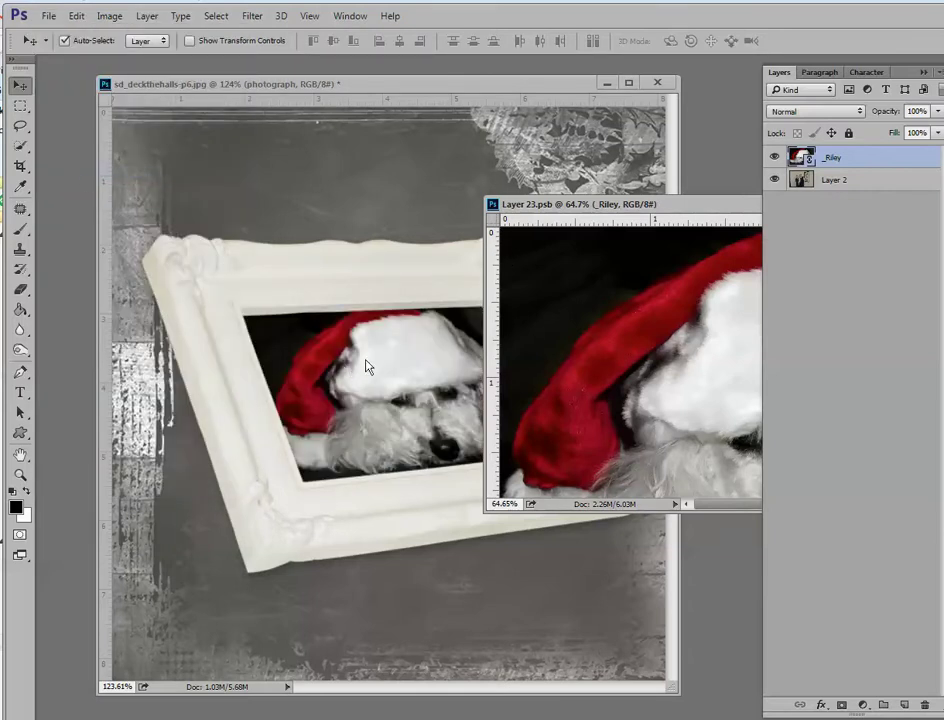
drag(541, 212, 628, 392)
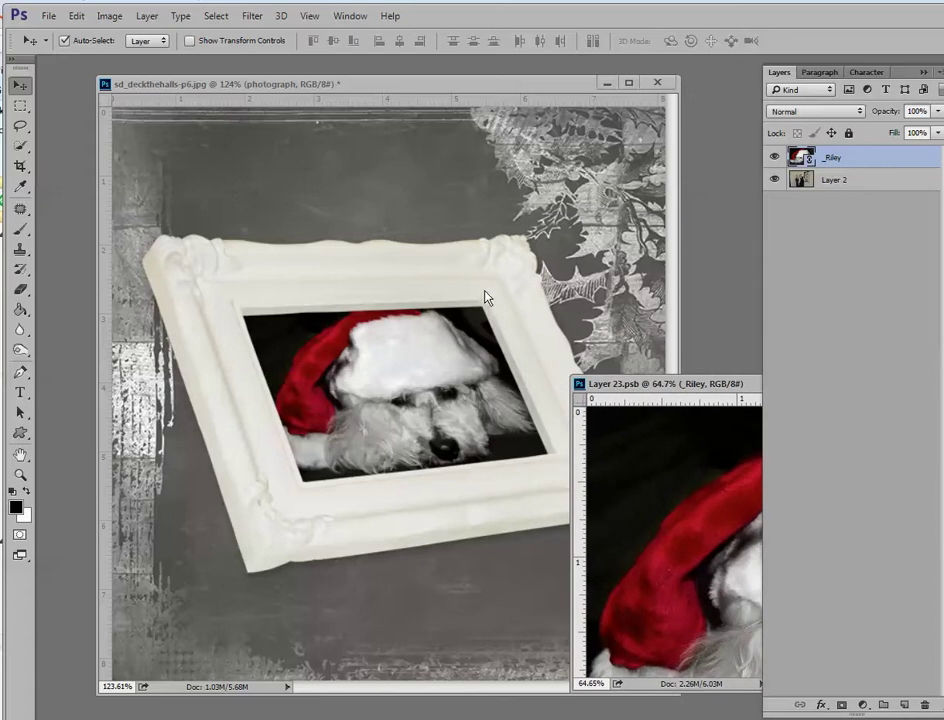
drag(451, 85, 467, 73)
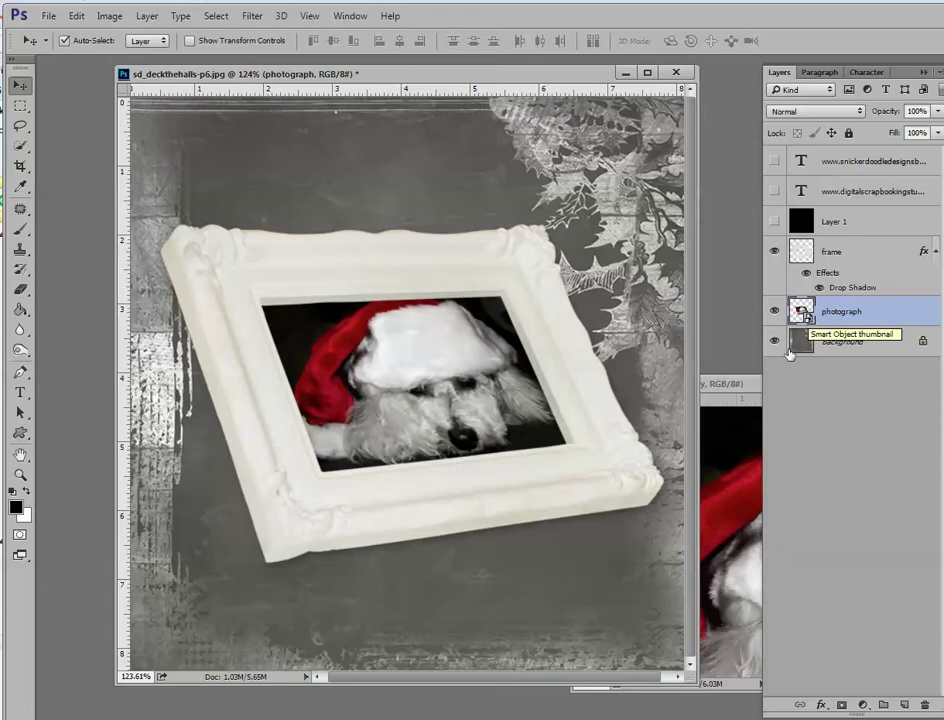
Step: Hide the frame layer temporarily to check the perspective of the replaced dog photo, and show the frame again
click(775, 252)
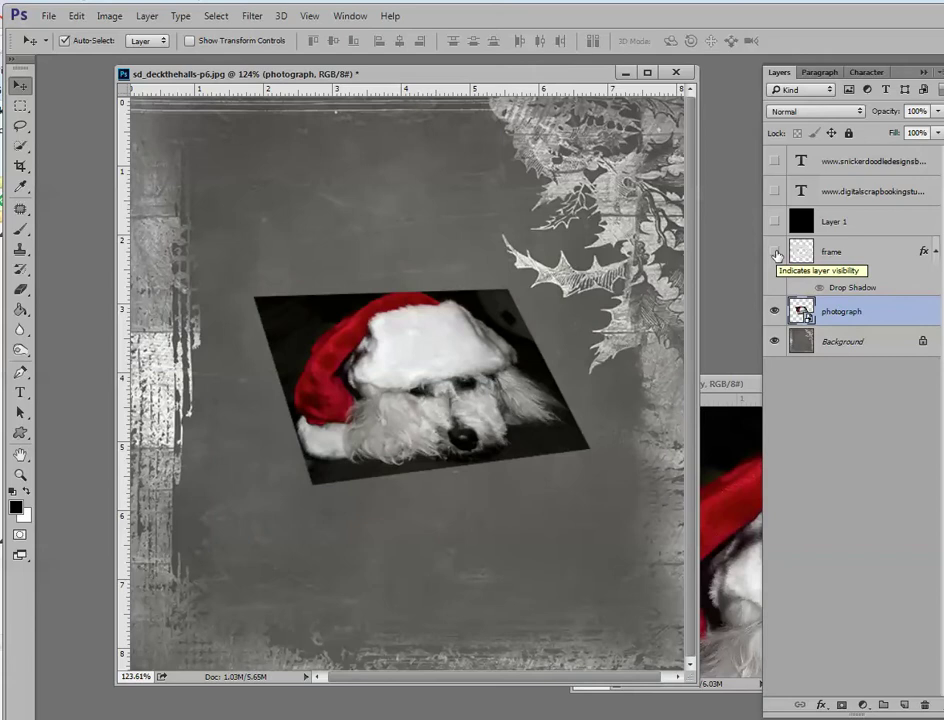
click(776, 252)
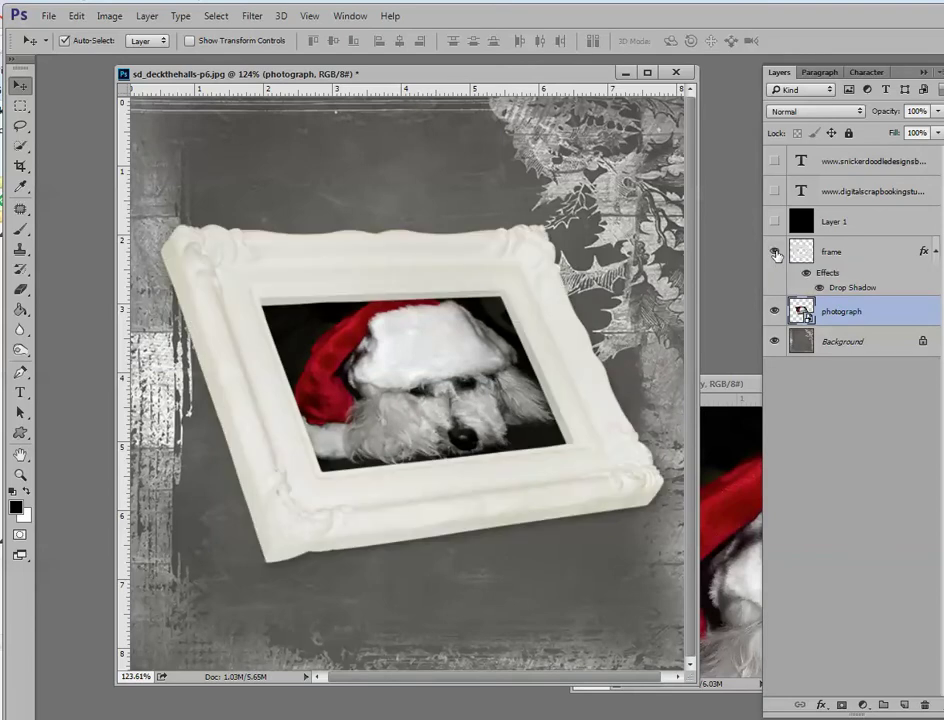